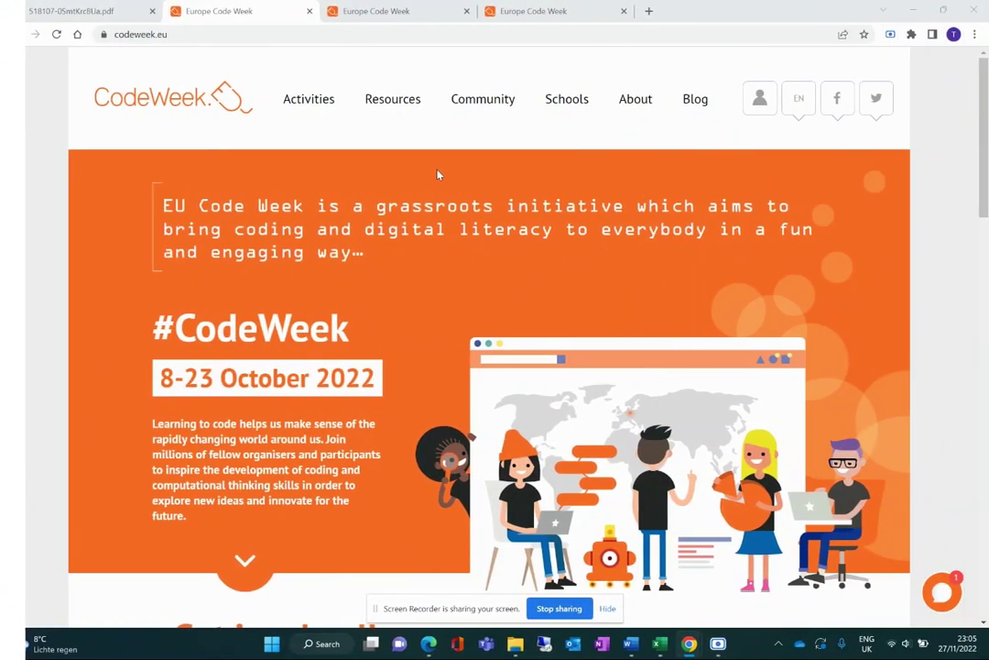
Step: Check a previously generated certificate, then go to the Participation Certificate generator from the account menu
click(128, 18)
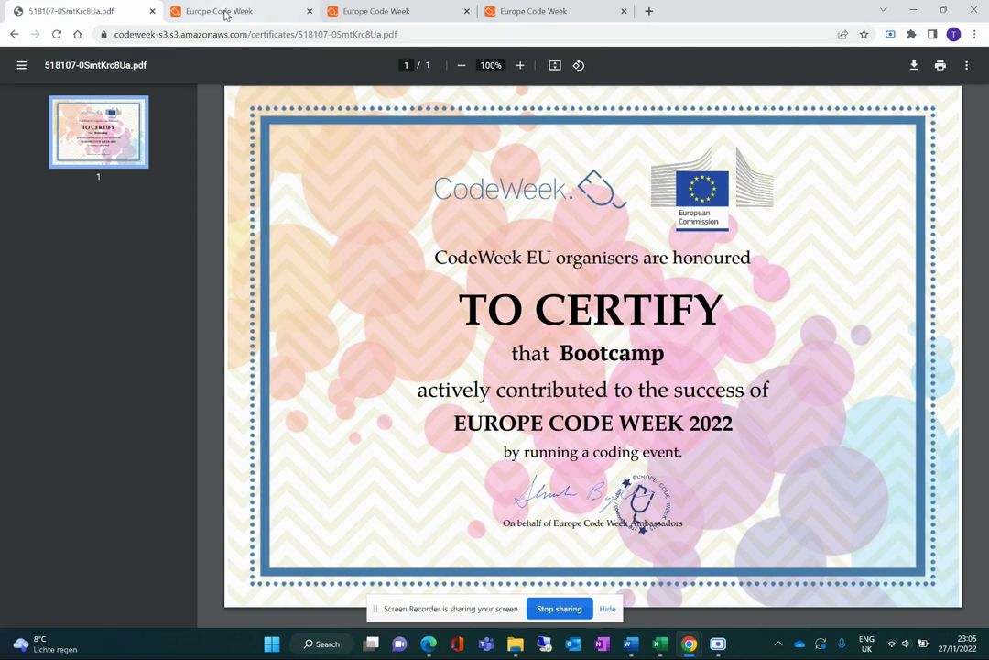
click(225, 14)
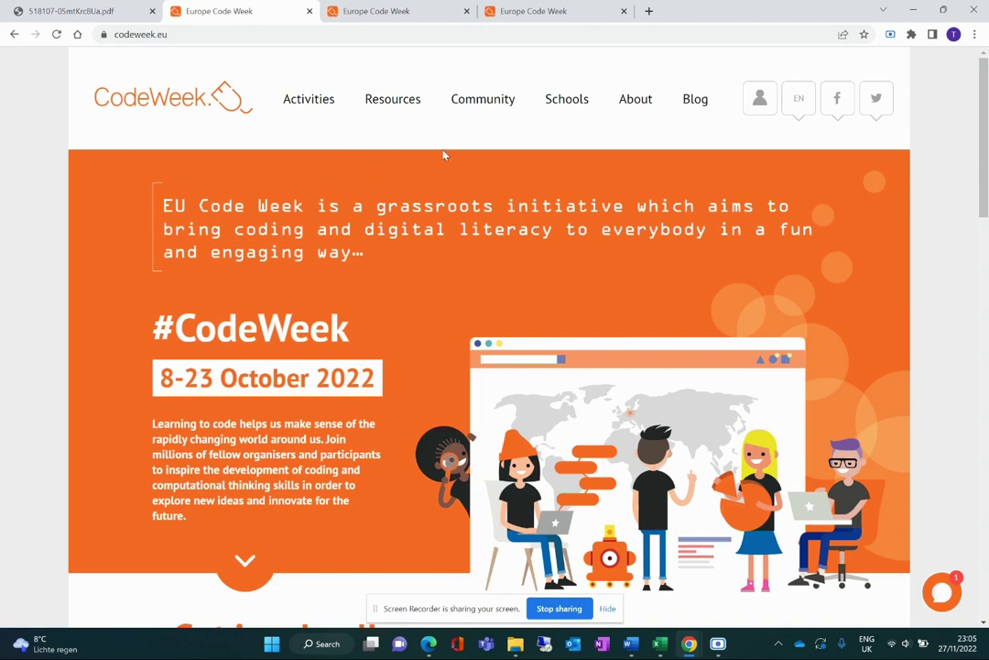
click(753, 110)
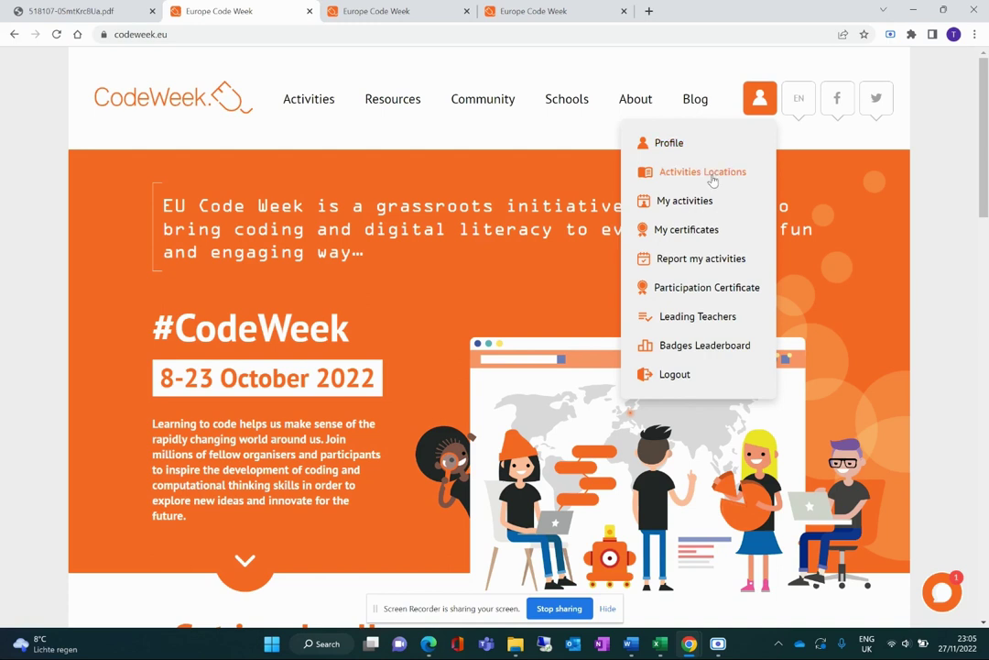
click(695, 293)
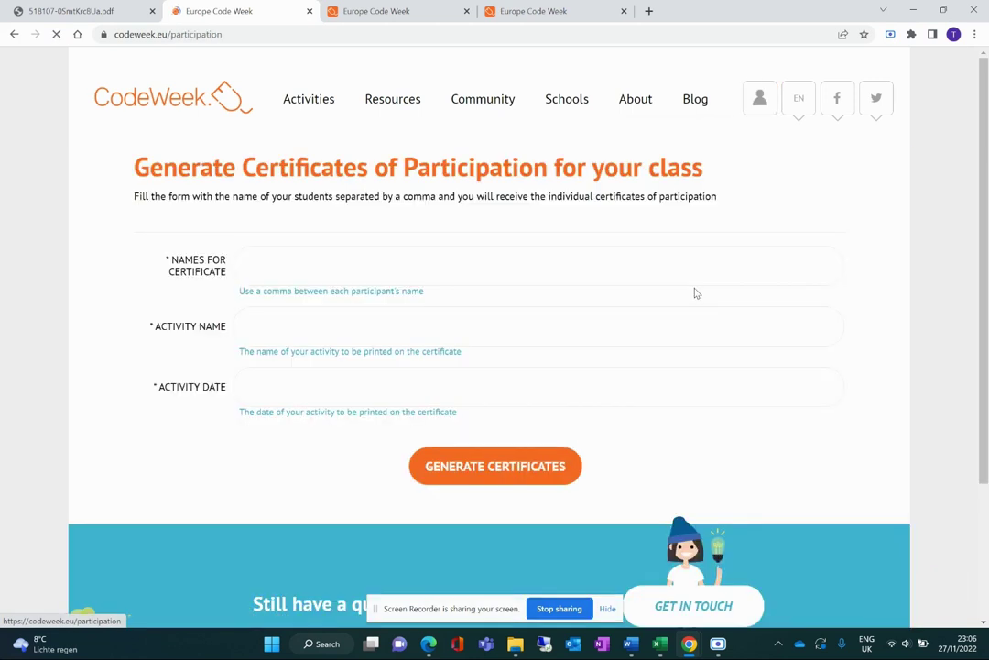
Step: Enter the three students' names and Bootcamp as the activity name
click(378, 263)
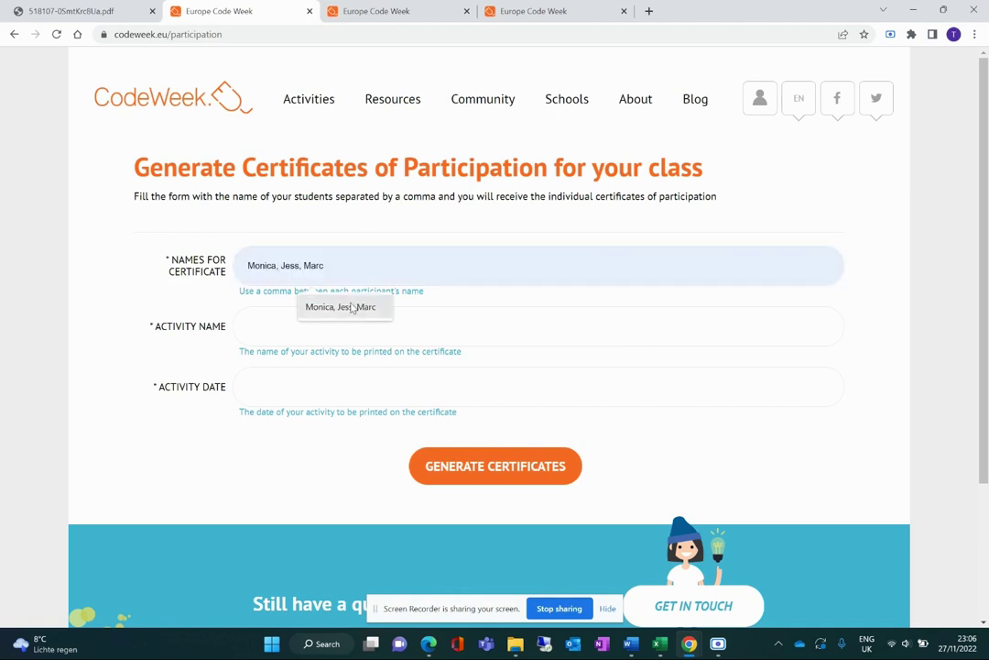
click(352, 309)
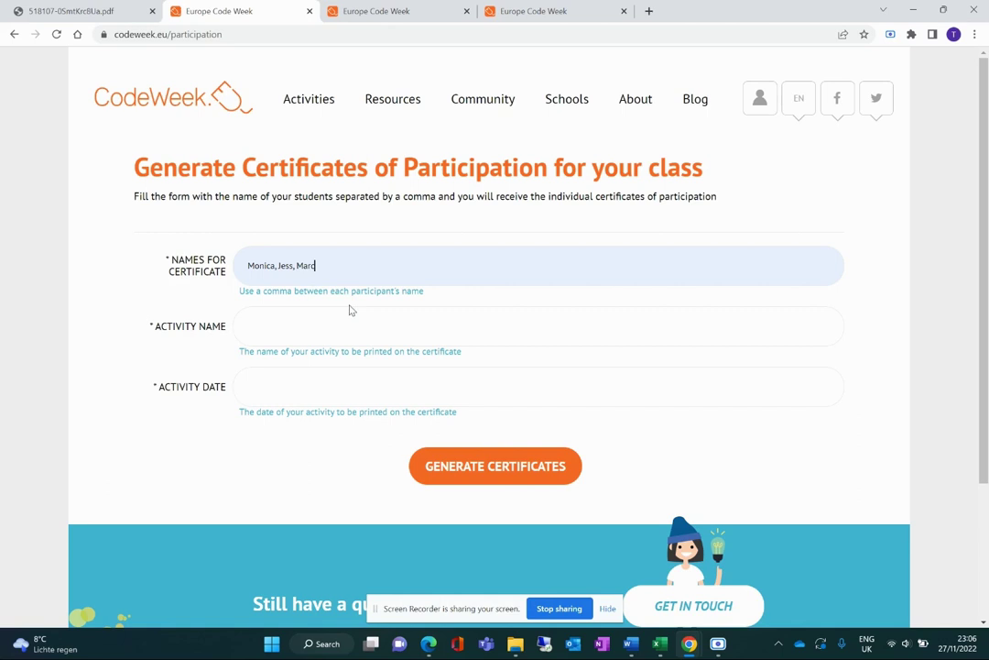
click(277, 331)
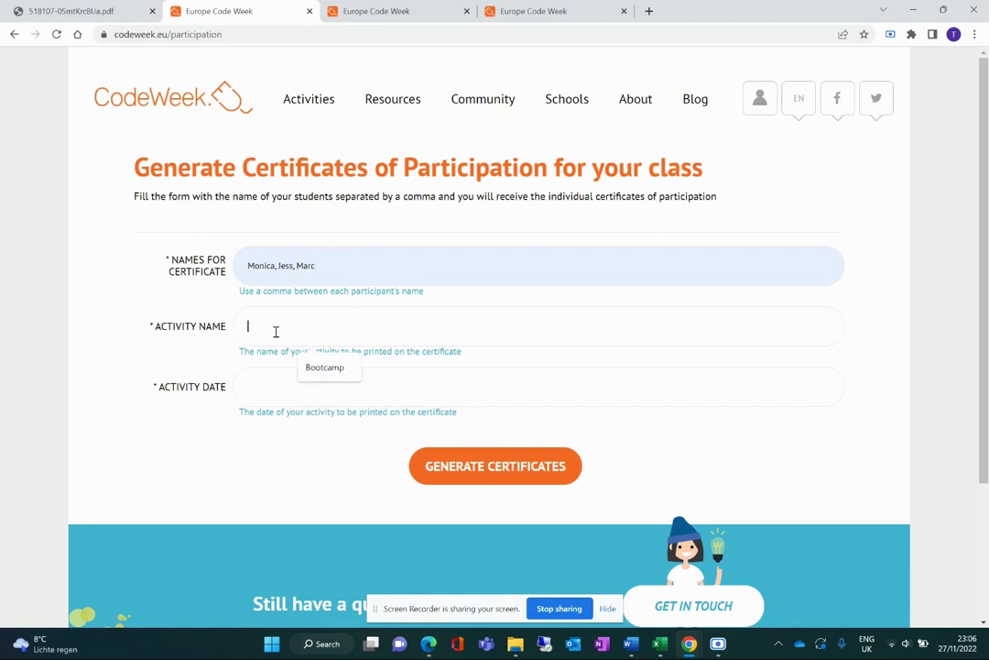
text(B)
key(Down)
key(Return)
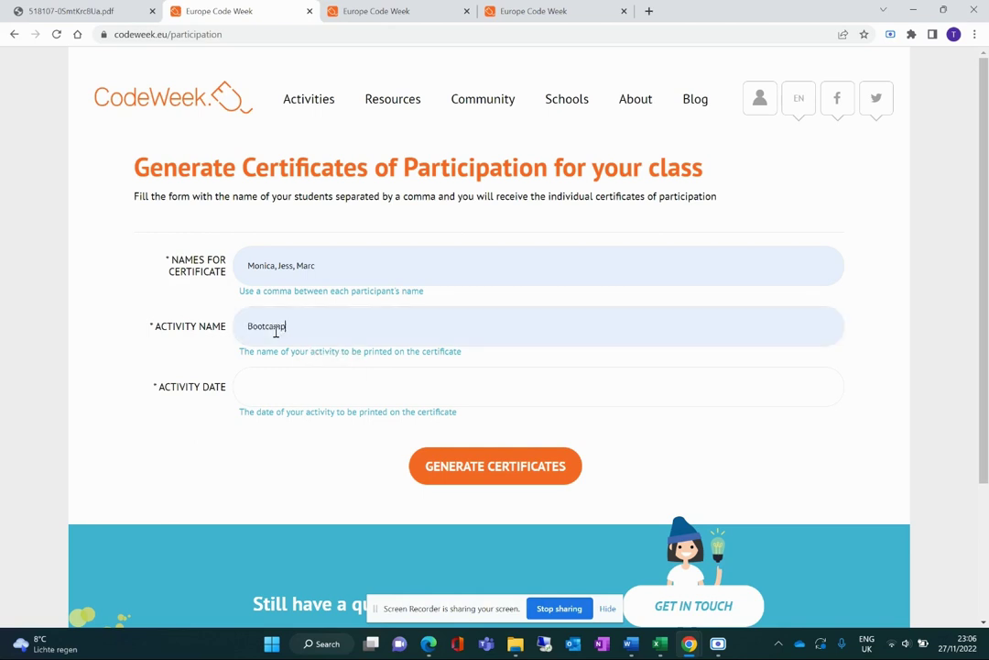
Step: Set the activity date to 11/11/2022 and generate the certificates
click(269, 376)
text(11)
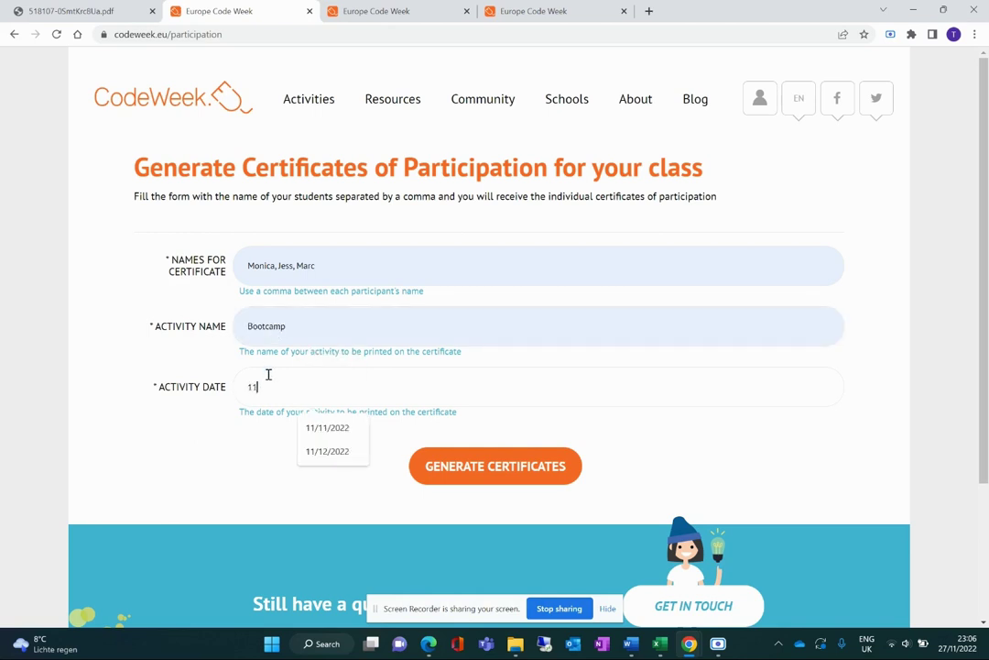
key(Down)
key(Return)
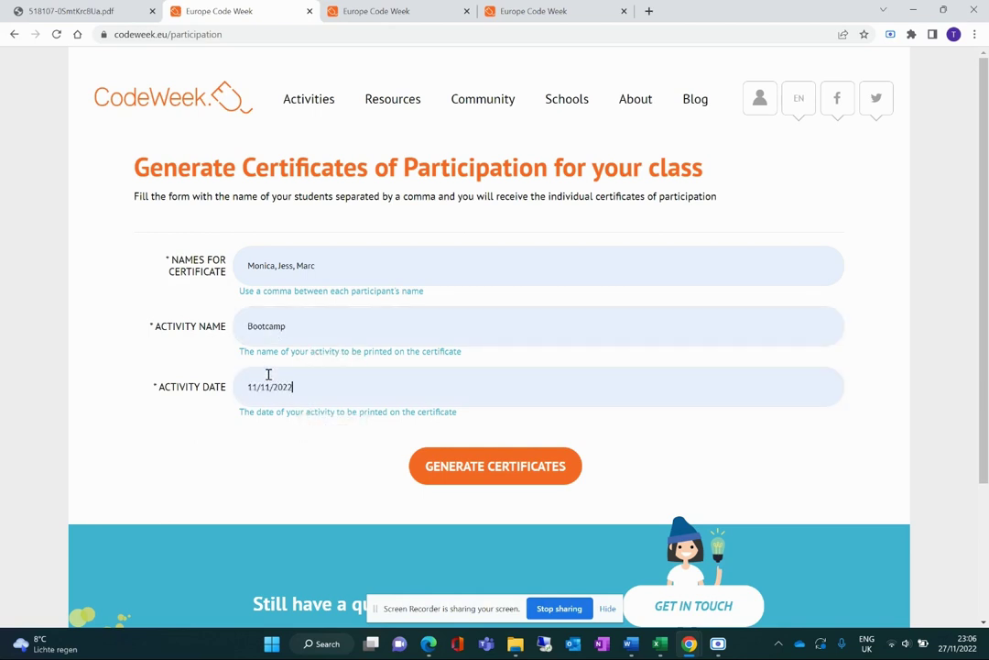
click(475, 467)
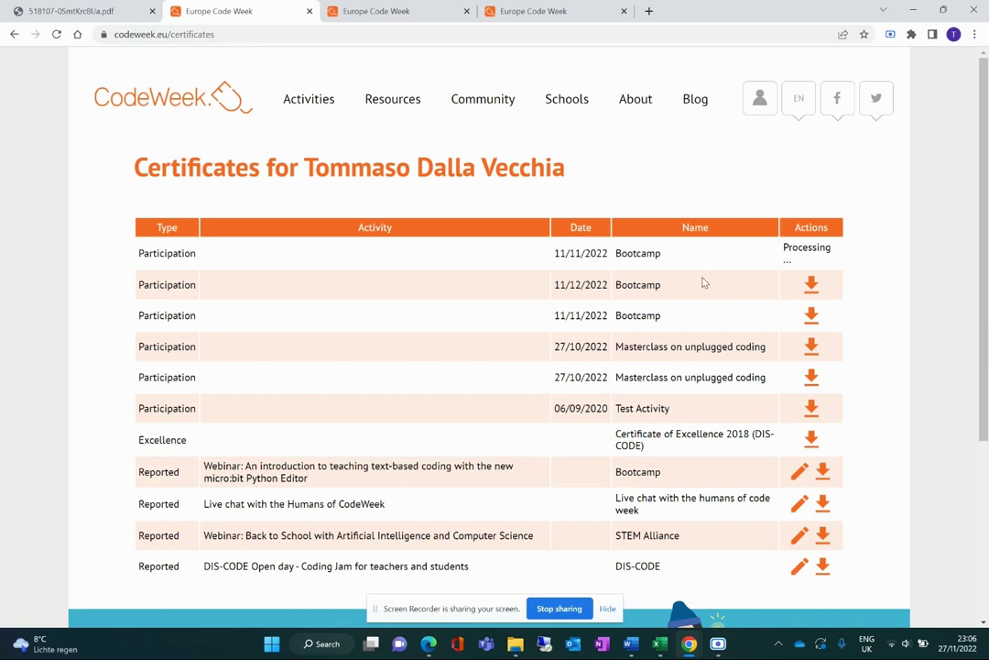
Step: Download the Bootcamp certificates zip and open its first certificate PDF in 7-Zip
click(814, 288)
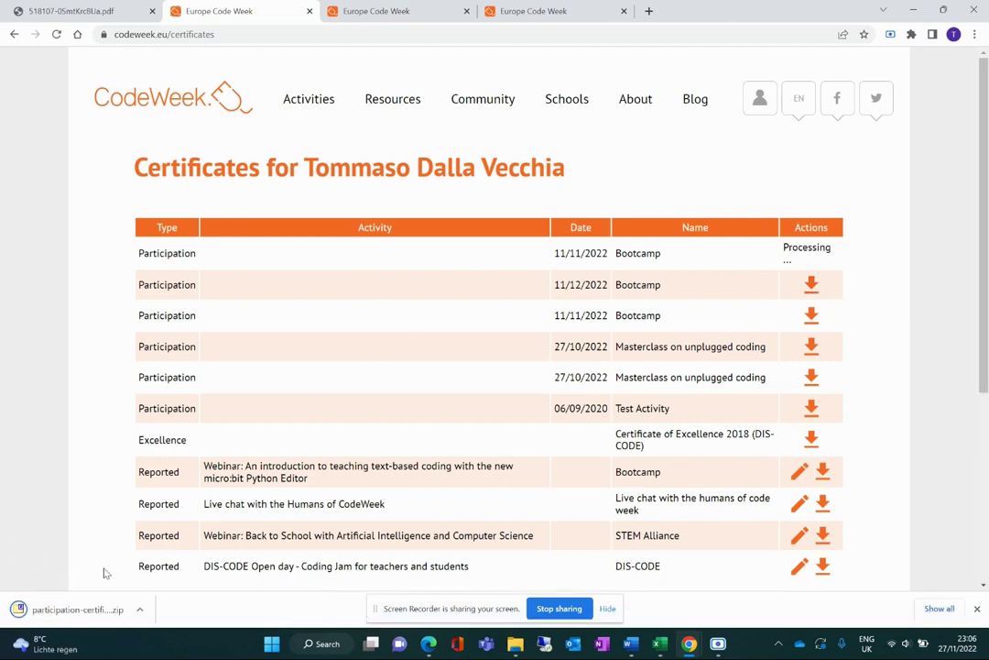
click(55, 609)
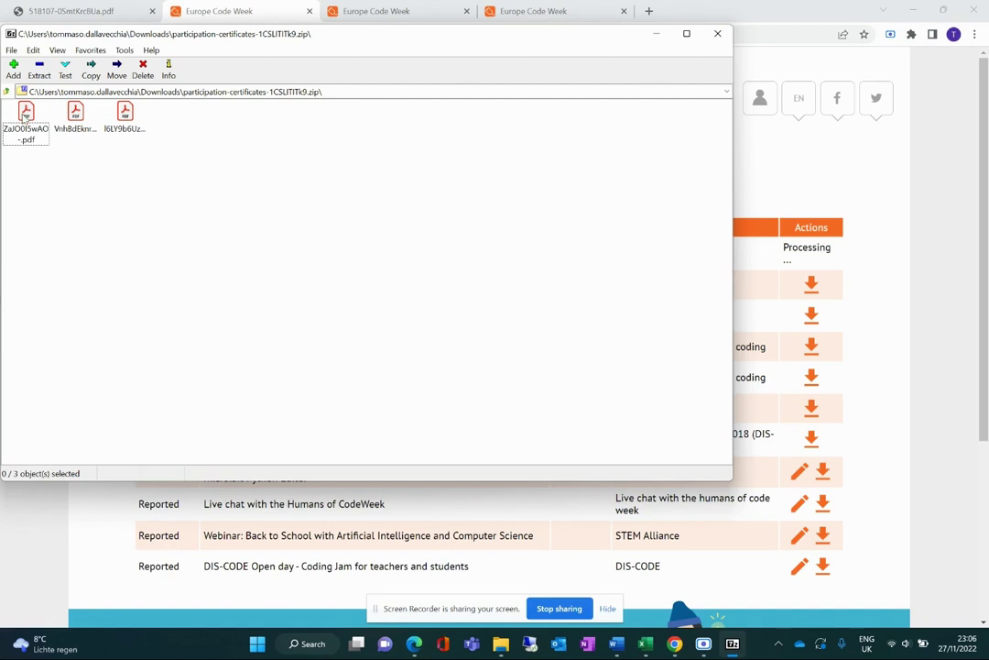
double_click(26, 115)
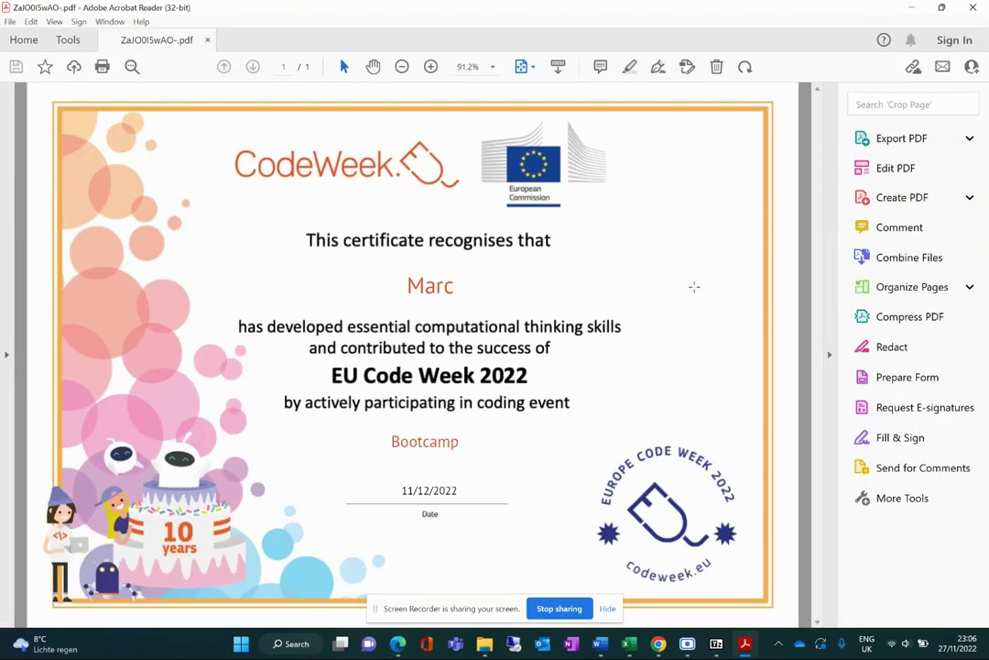
Step: Hide Acrobat's Tools pane and minimize the certificate viewer
click(829, 355)
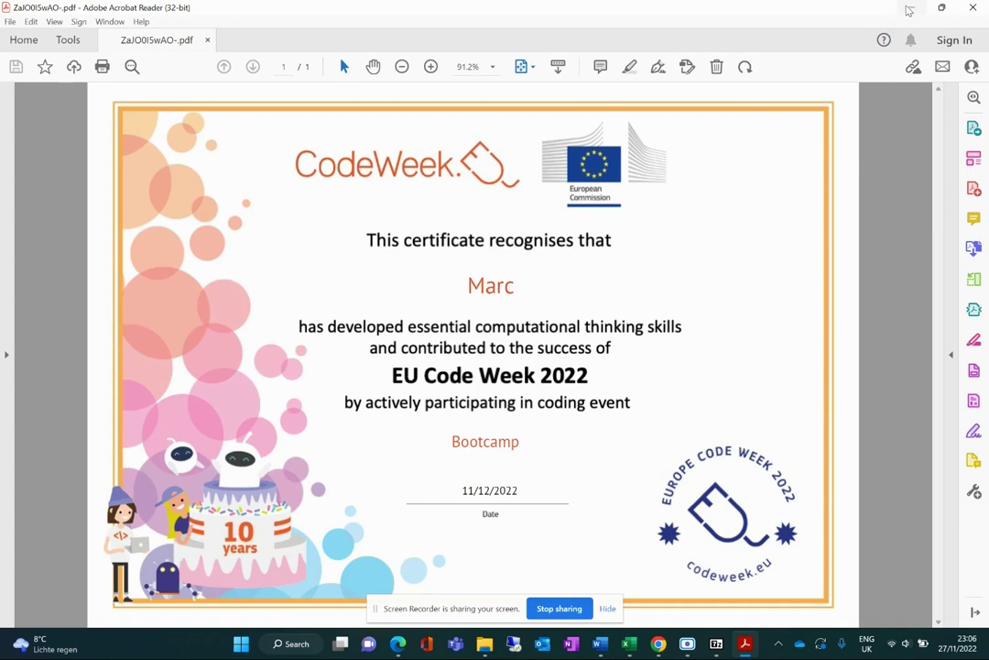
click(910, 8)
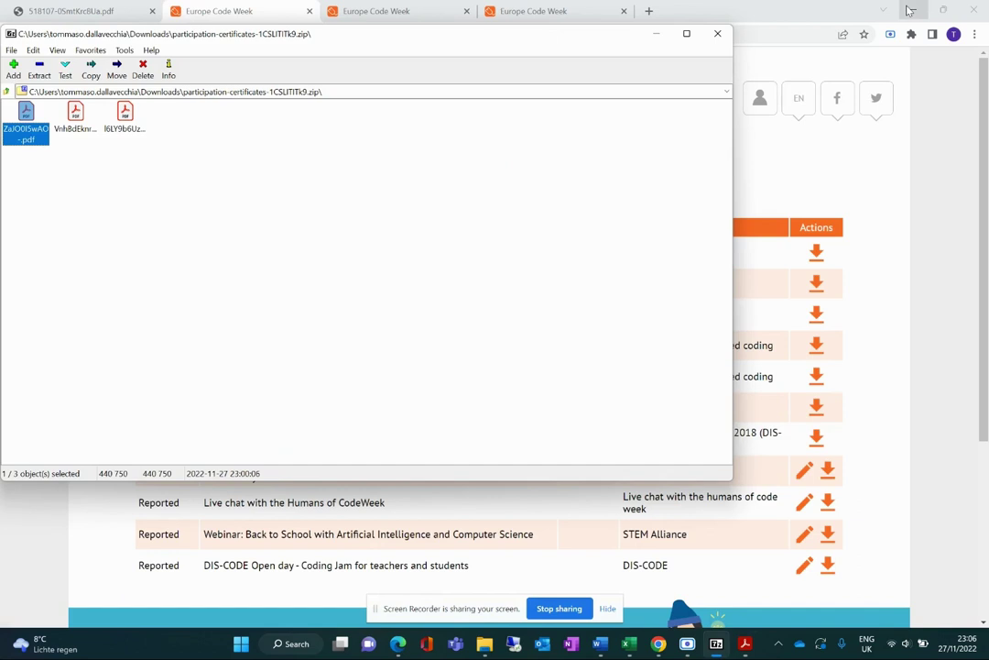
Step: Close the 7-Zip archive, review the Code Week 4 All challenge page, then show the add-activity form
click(717, 33)
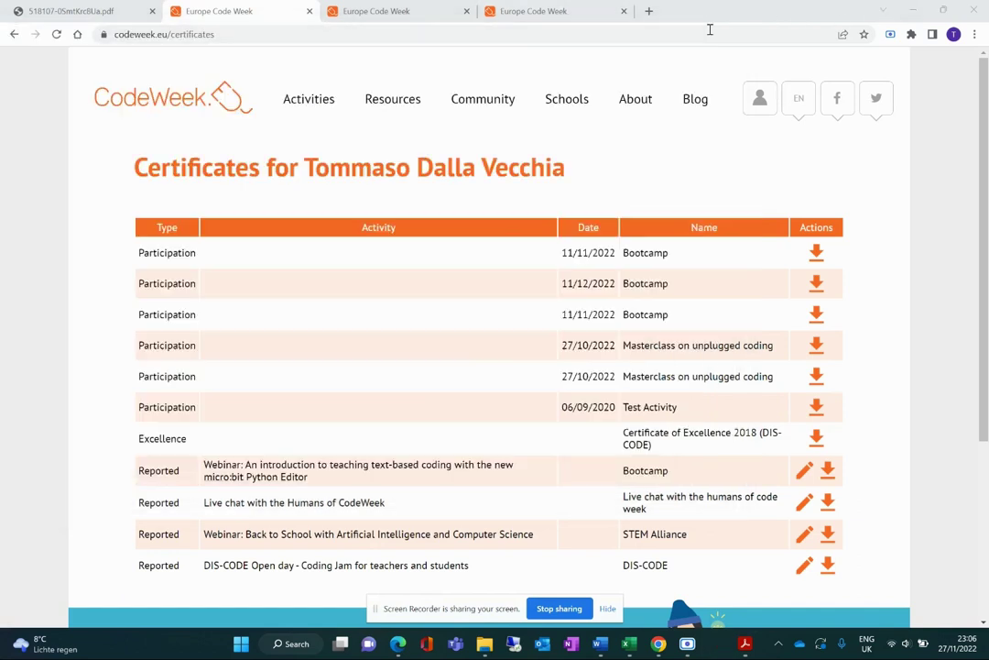
click(439, 16)
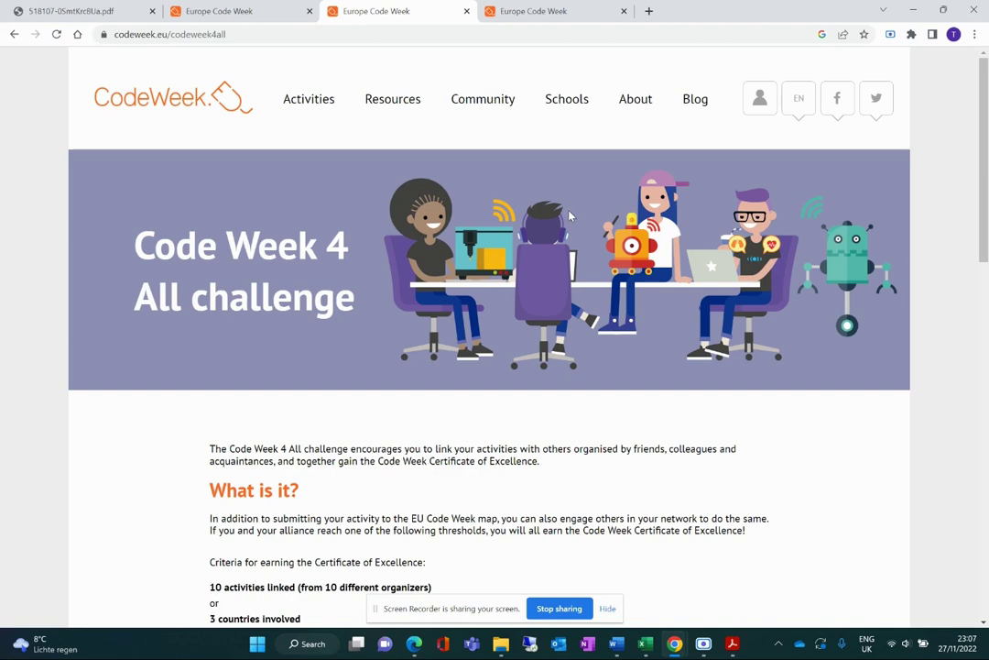
scroll(569, 215, down, 1)
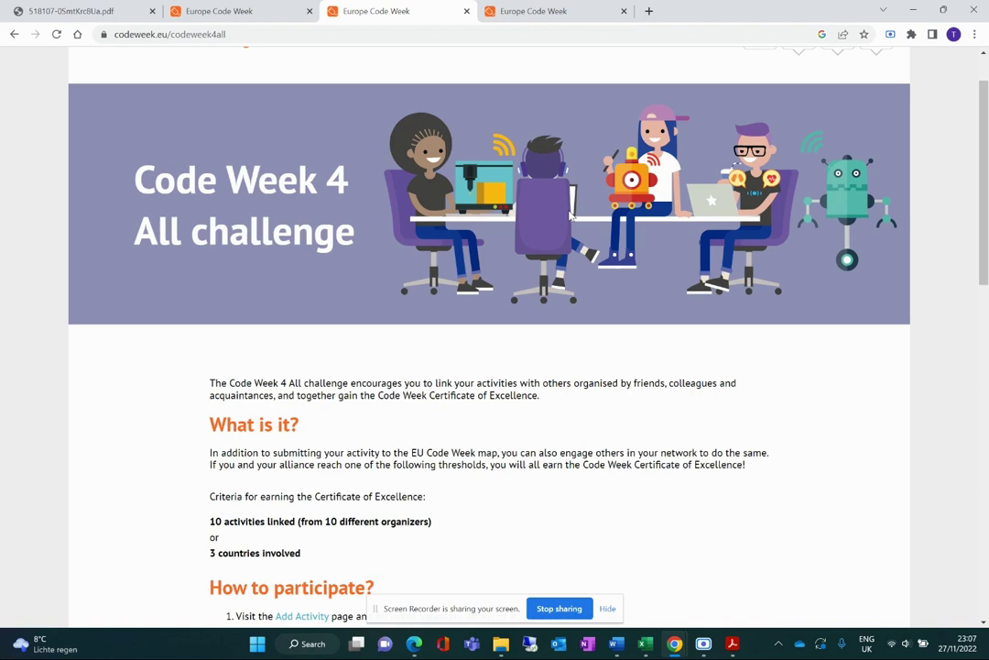
click(542, 18)
Step: Scroll the add-activity form to the Code Week 4 All Code field, then return to the challenge page
scroll(536, 144, up, 2)
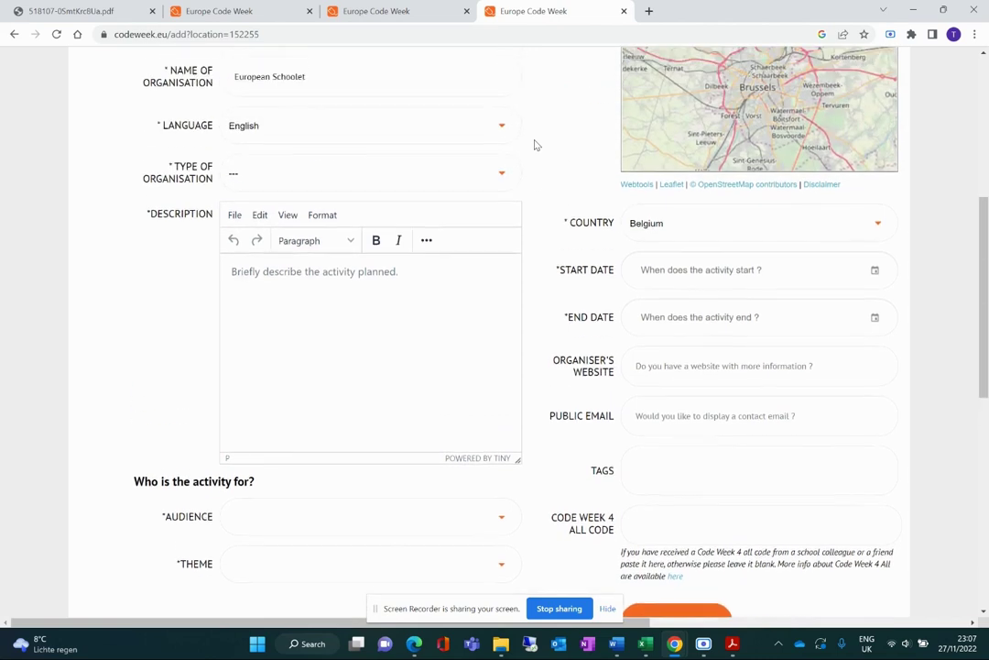
scroll(536, 145, up, 4)
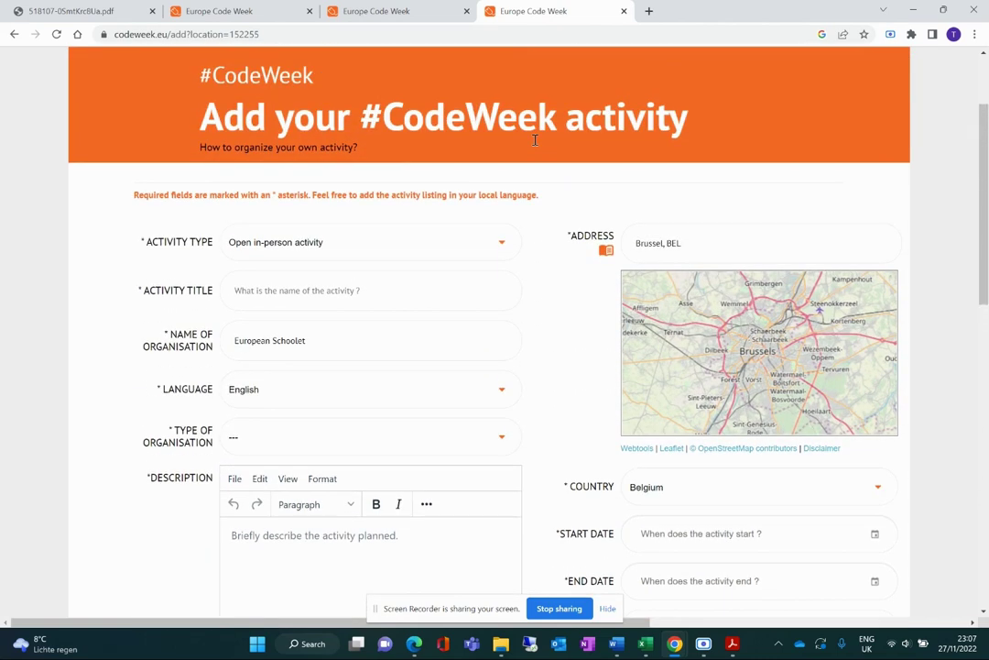
scroll(535, 141, down, 6)
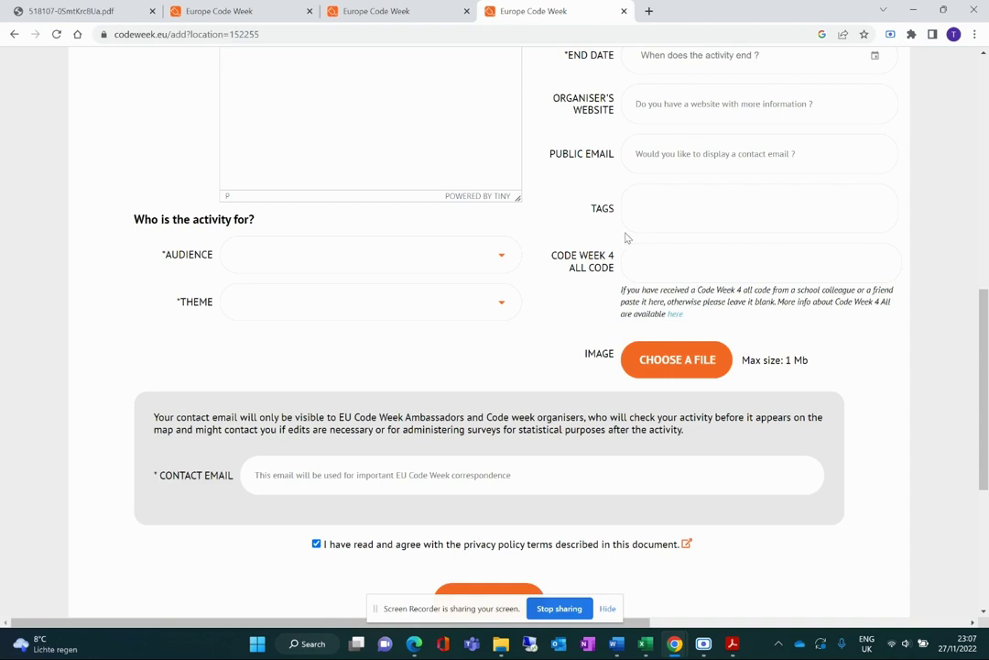
click(389, 20)
Step: Scroll the Code Week 4 All page through the Why join and Super Organiser Certificate sections
scroll(379, 193, down, 1)
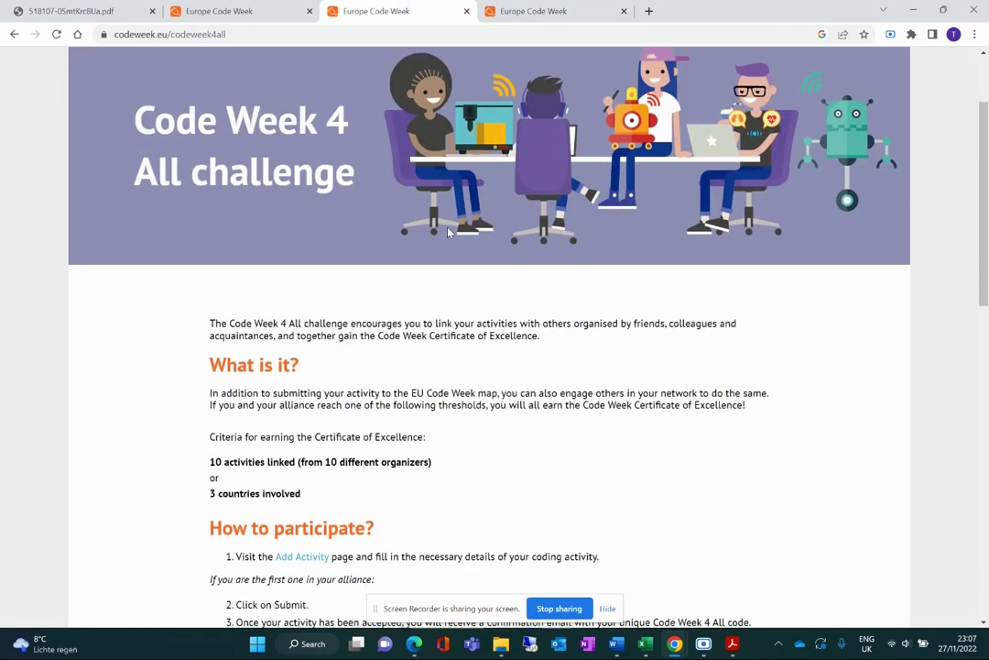
scroll(395, 343, down, 1)
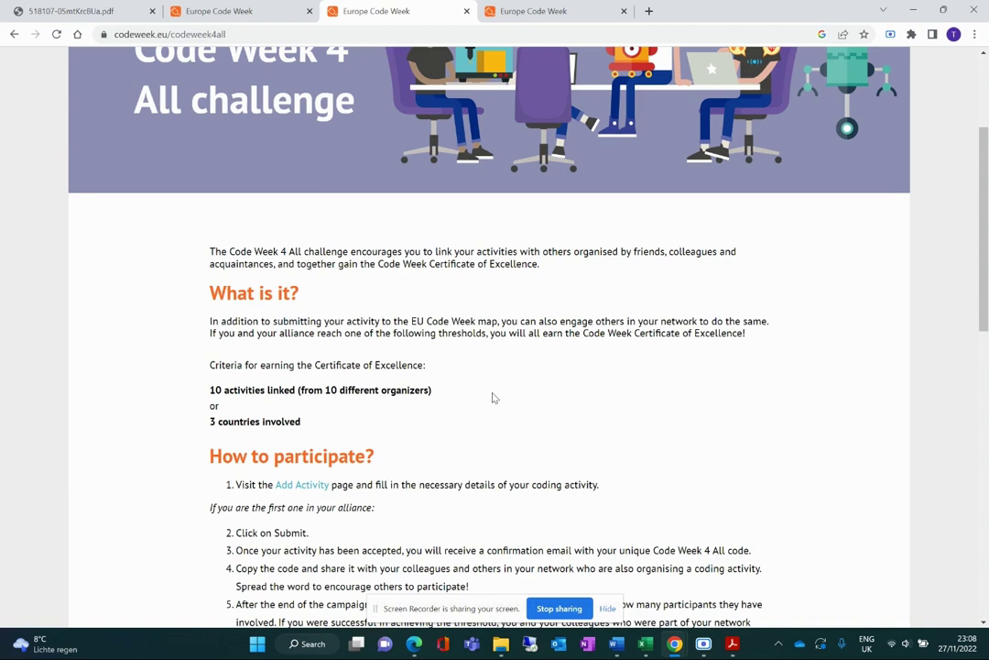
scroll(493, 398, down, 2)
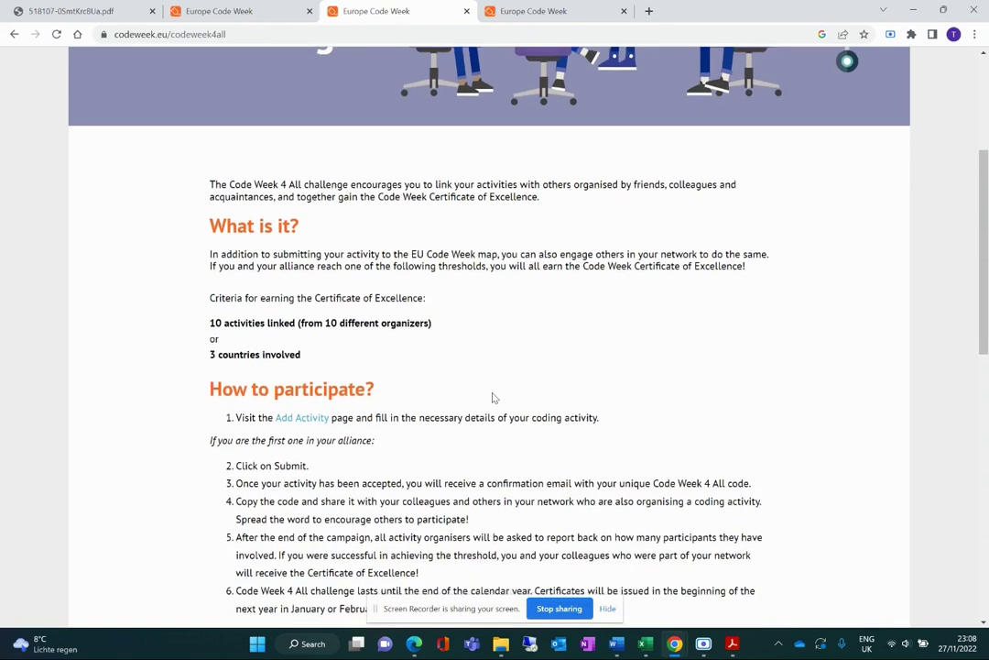
scroll(493, 397, down, 1)
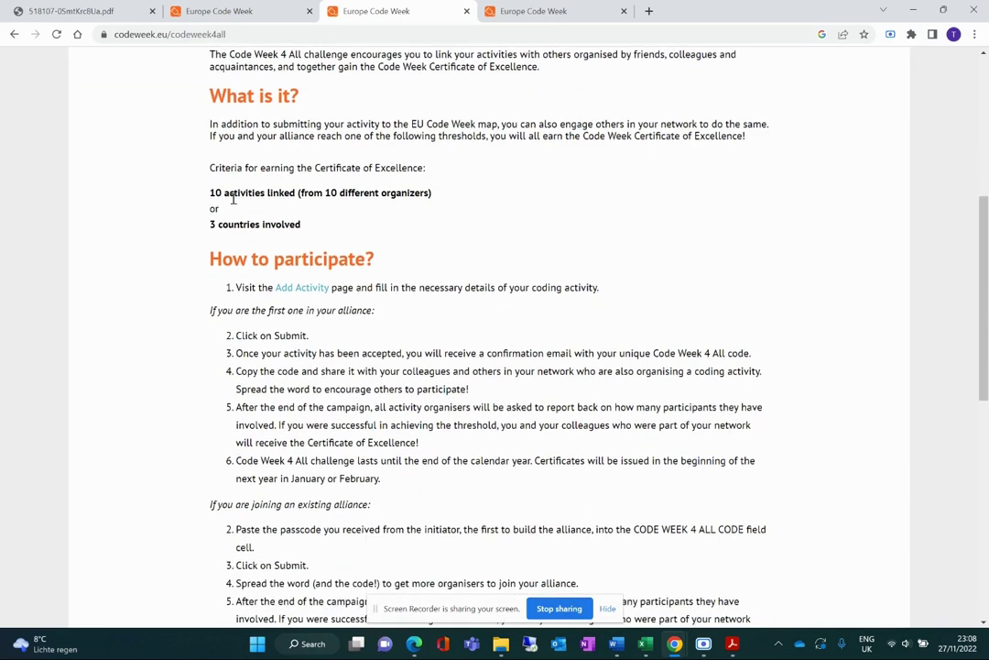
scroll(516, 315, down, 6)
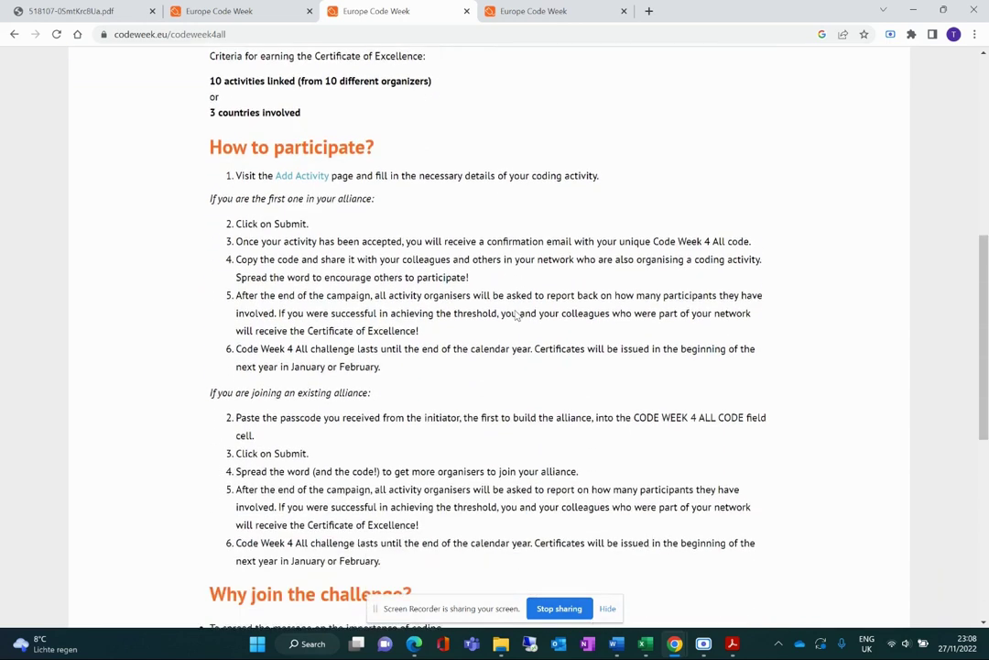